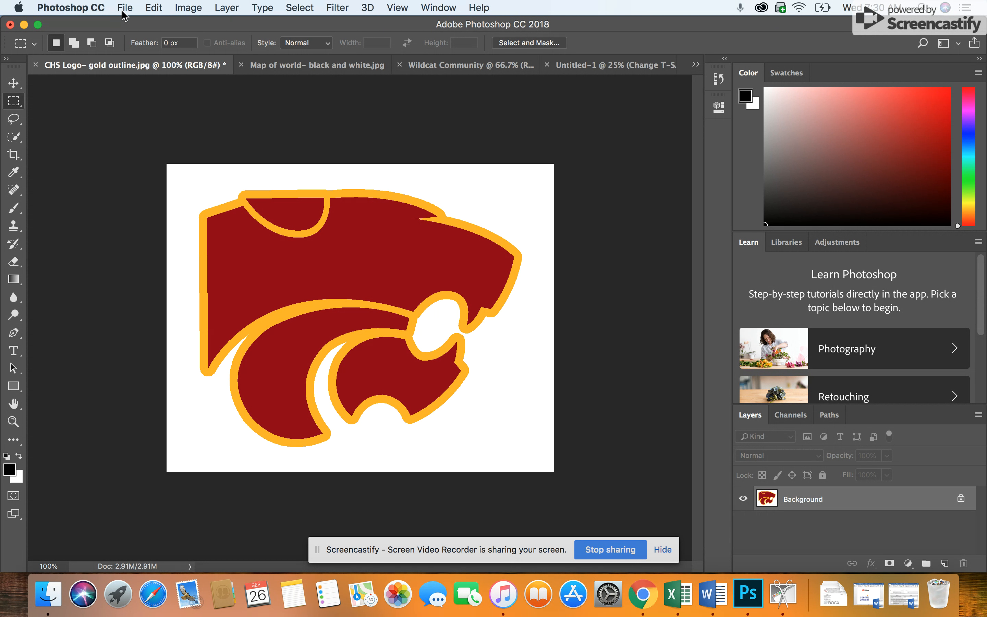
Step: Review the CHS logo, black-and-white world map and Wildcat Community documents
{"action": "left_click", "coordinate": [464, 66]}
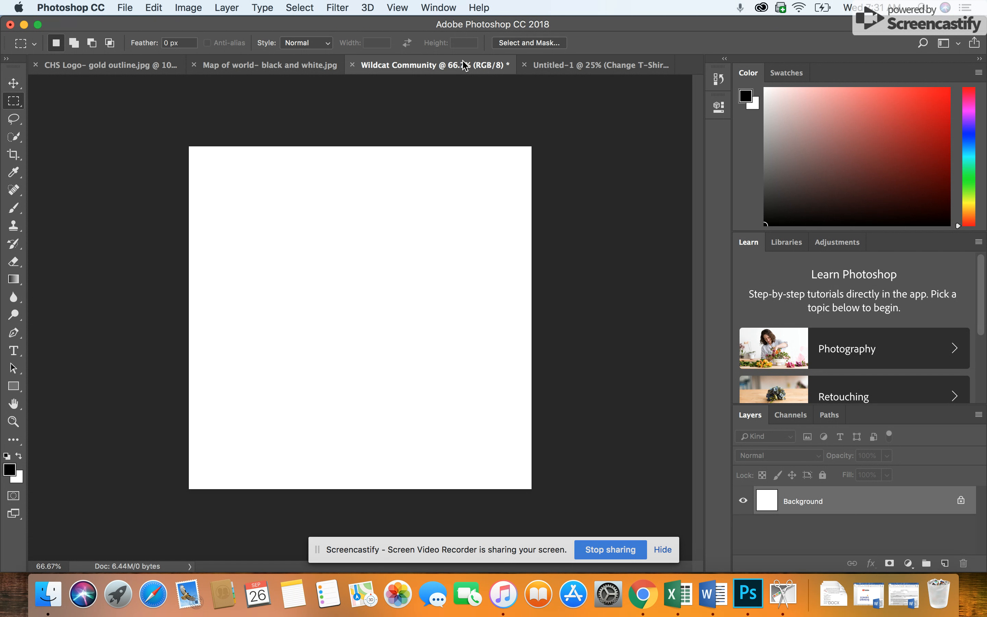
{"action": "left_click", "coordinate": [77, 73]}
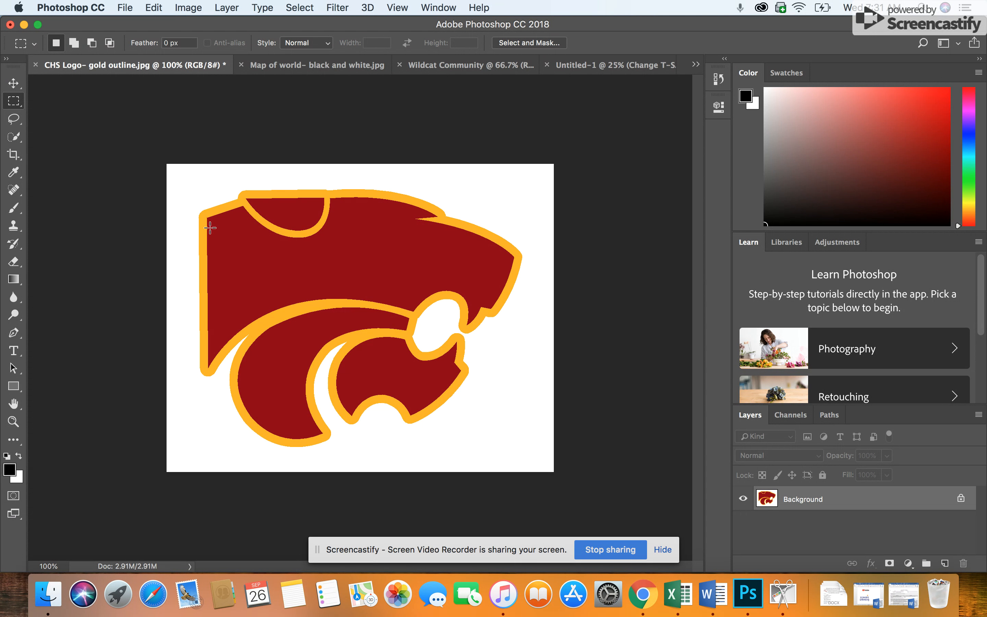
{"action": "left_click", "coordinate": [285, 67]}
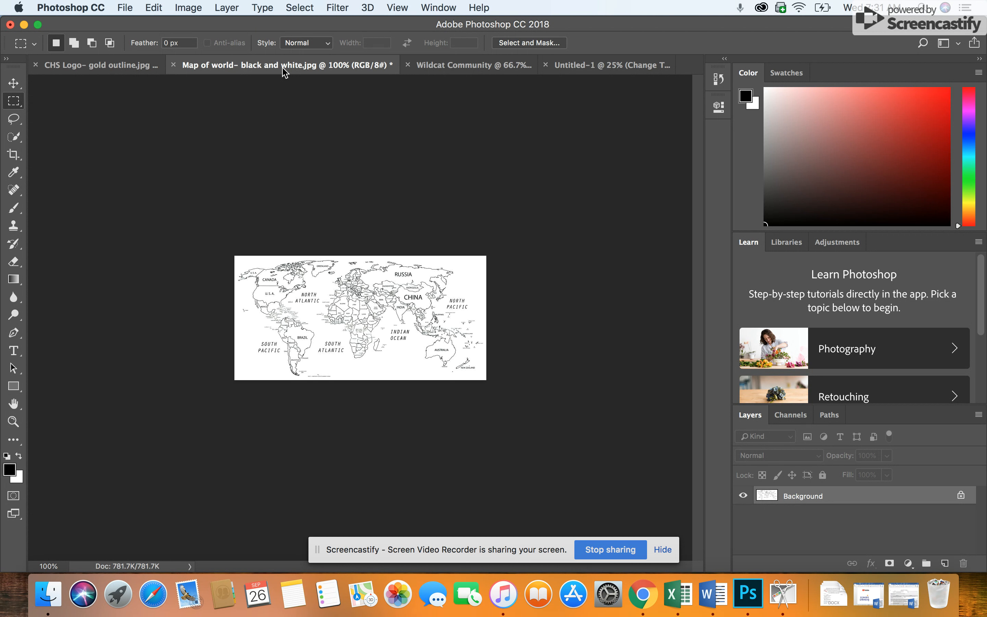
{"action": "left_click", "coordinate": [106, 66]}
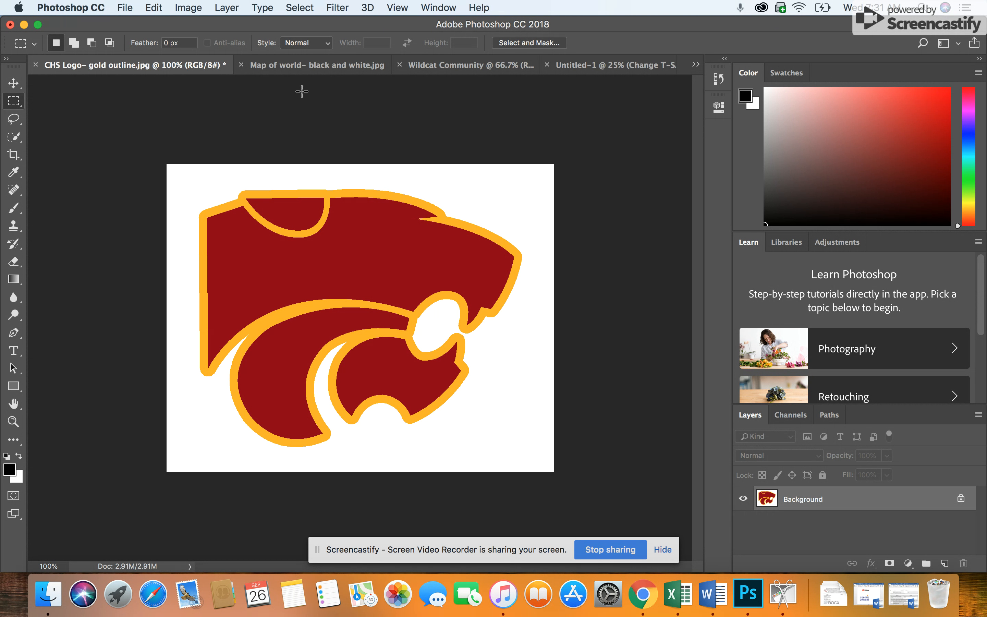
{"action": "left_click", "coordinate": [292, 65]}
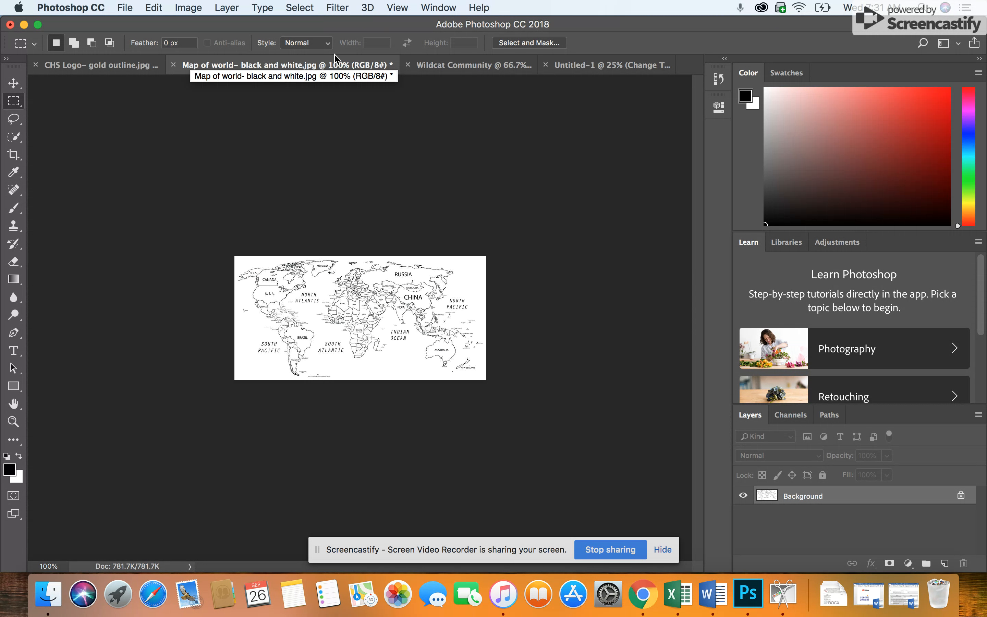
{"action": "left_click", "coordinate": [469, 66]}
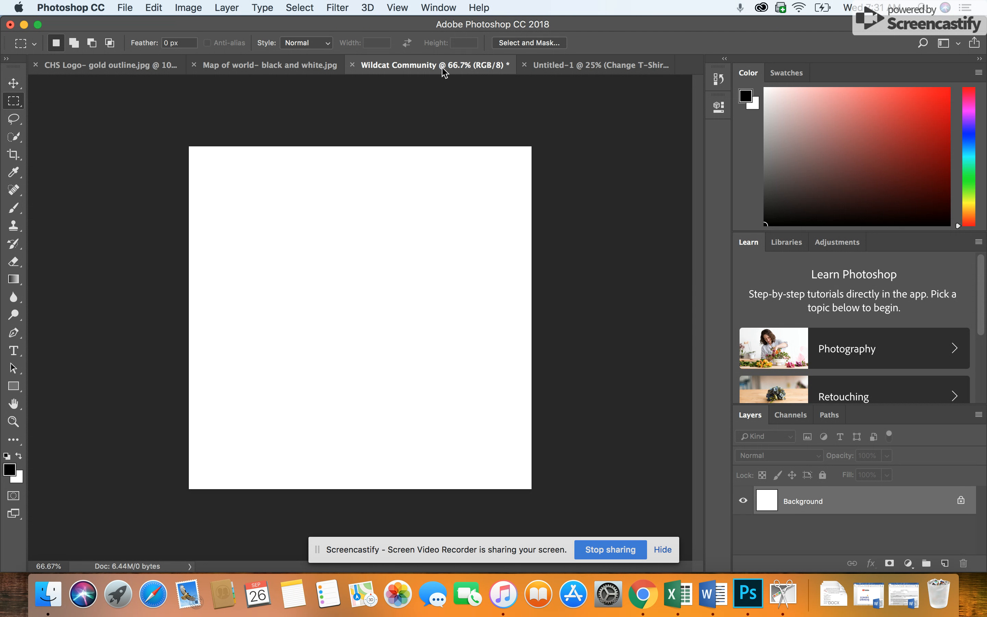
Step: Select the whole wildcat logo in the CHS Logo document with a rectangular marquee around it
{"action": "left_click", "coordinate": [115, 67]}
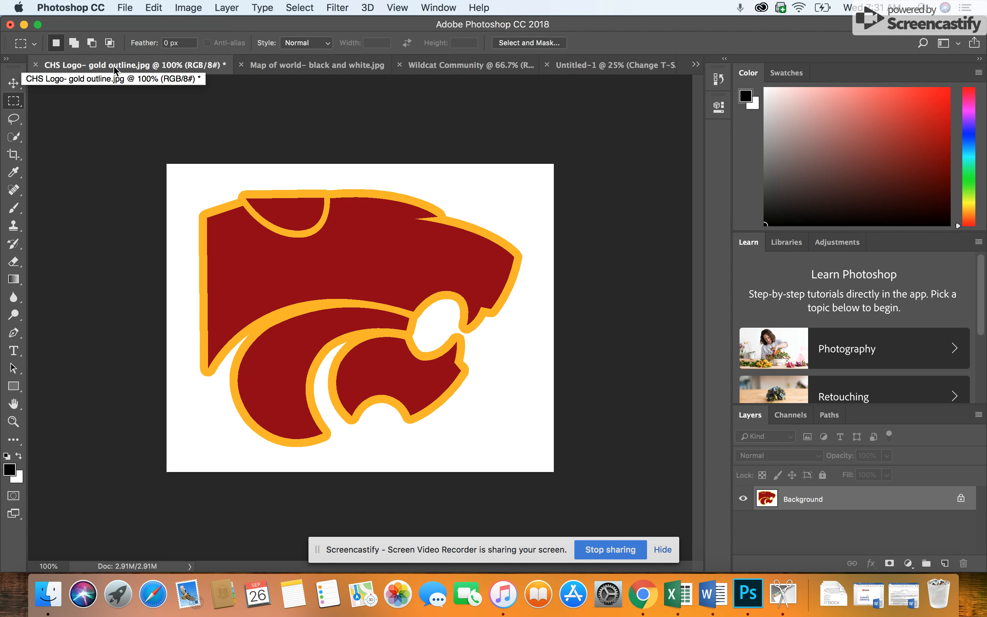
{"action": "right_click", "coordinate": [10, 102]}
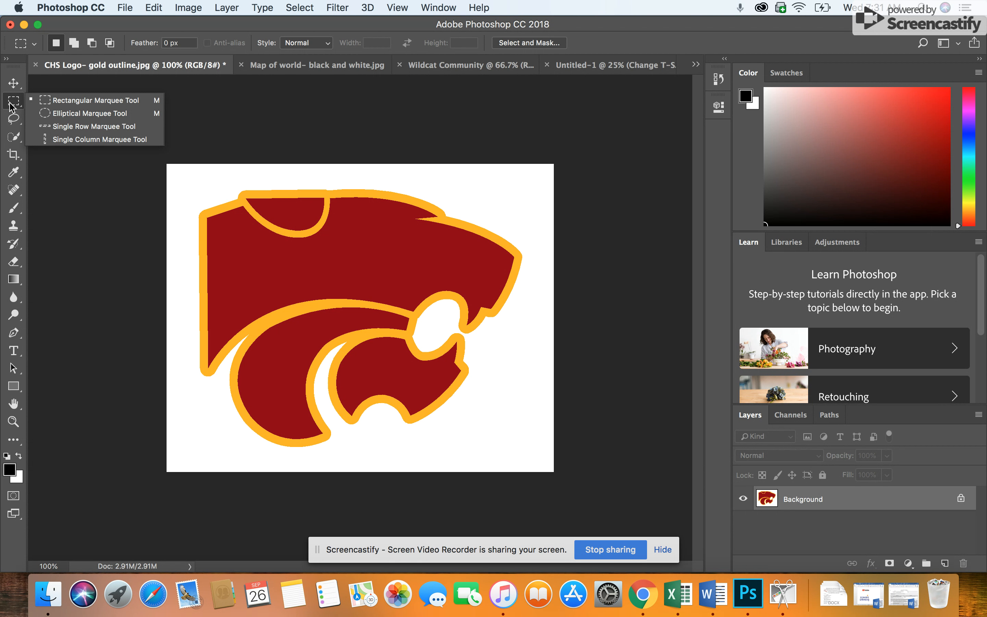
{"action": "left_click", "coordinate": [12, 107]}
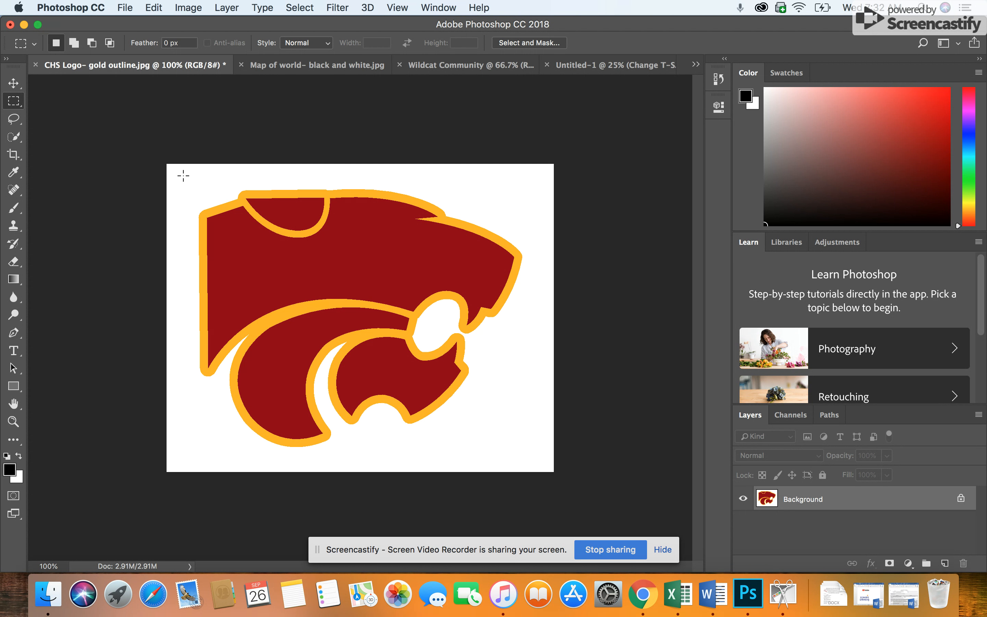
{"action": "left_click_drag", "start_coordinate": [184, 176], "coordinate": [534, 451]}
Step: Move the selected wildcat logo into the black-and-white world map document as a new layer
{"action": "left_click", "coordinate": [11, 90]}
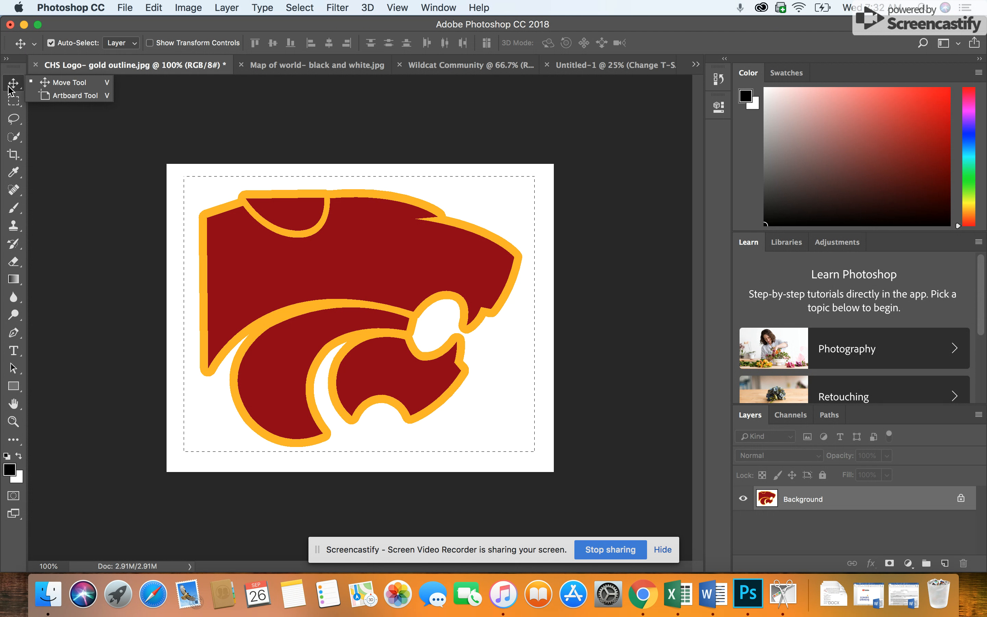
{"action": "left_click", "coordinate": [8, 86]}
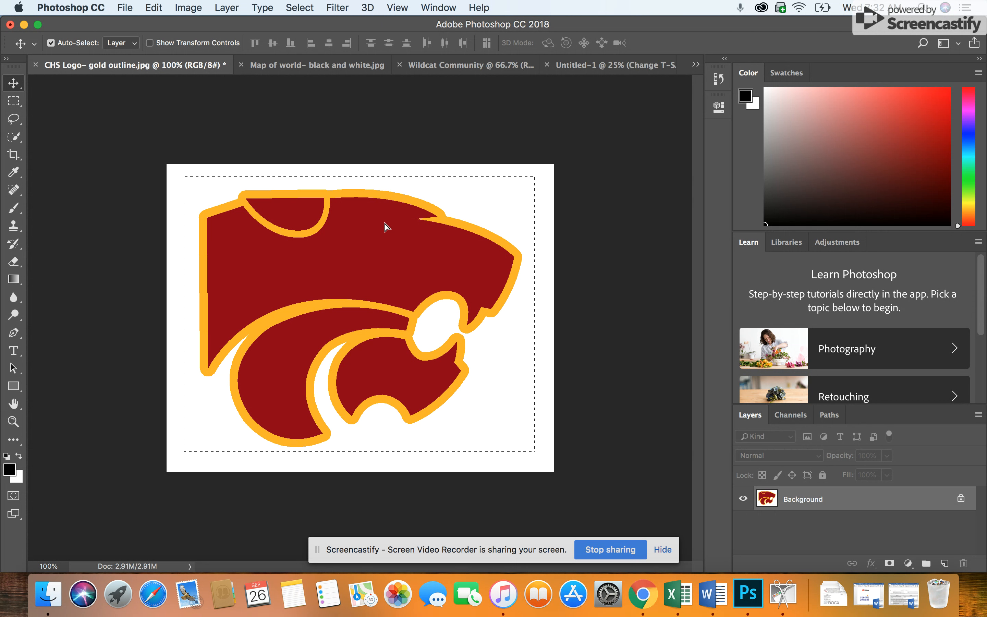
{"action": "left_click_drag", "start_coordinate": [385, 224], "coordinate": [341, 326]}
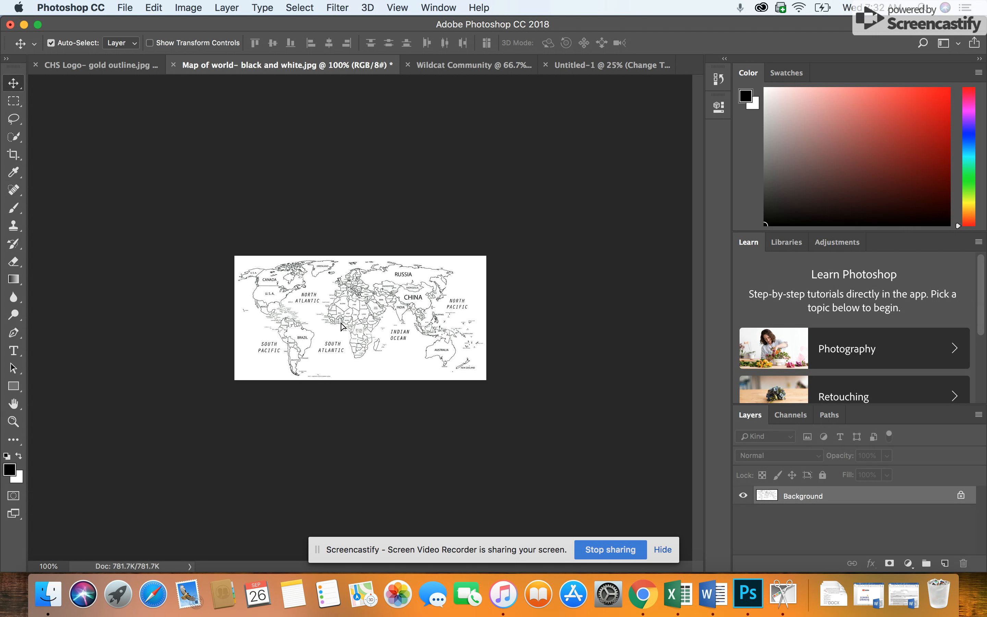
{"action": "left_click_drag", "start_coordinate": [341, 326], "coordinate": [341, 327]}
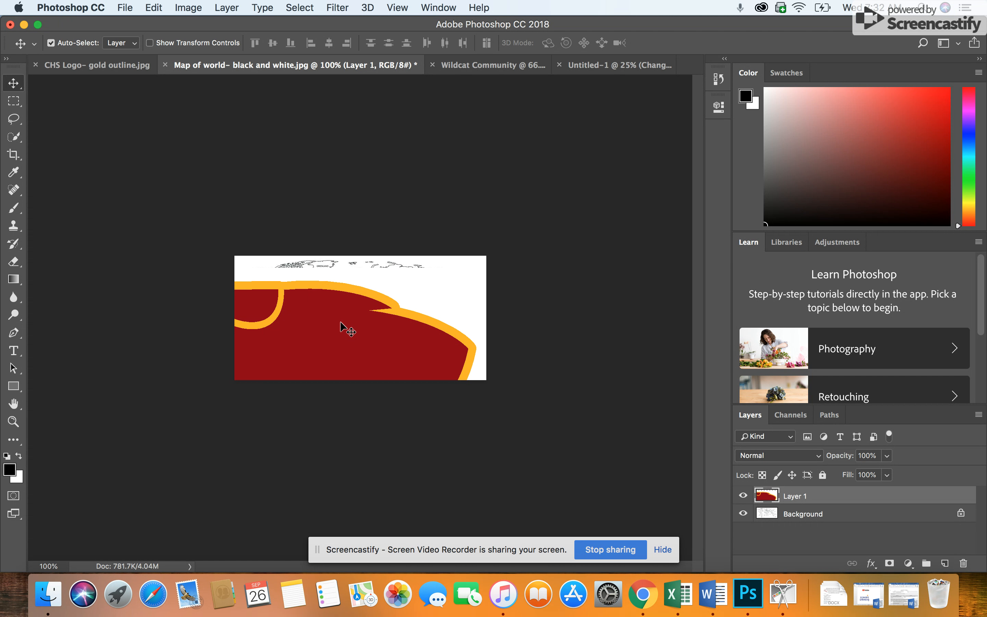
Step: Scale the pasted logo to about 64% width and 43% height and position it over the world map
{"action": "key", "text": "super+t"}
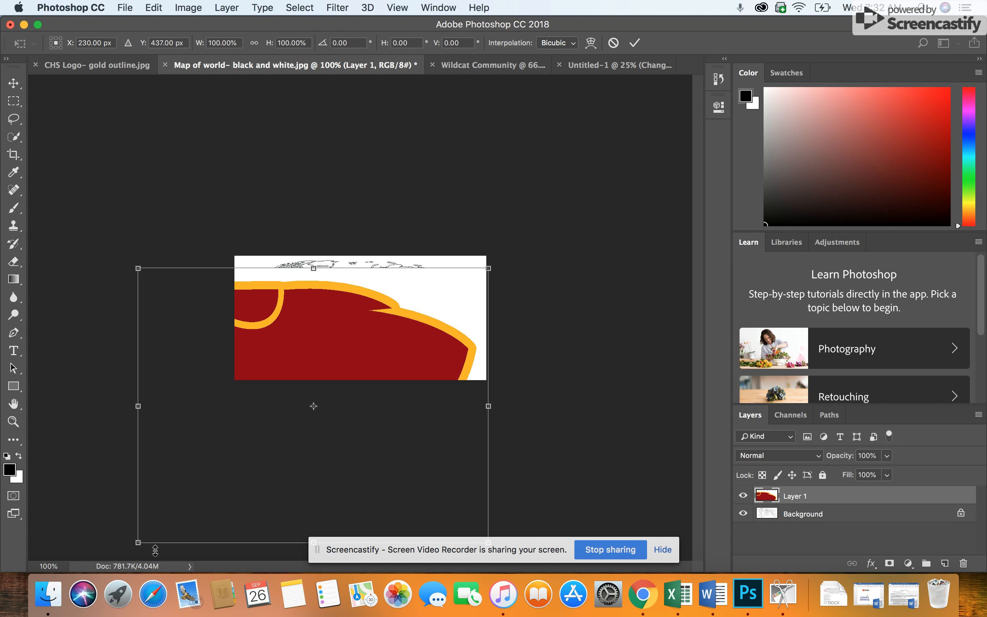
{"action": "left_click_drag", "start_coordinate": [138, 543], "coordinate": [264, 379]}
{"action": "left_click_drag", "start_coordinate": [327, 349], "coordinate": [305, 343]}
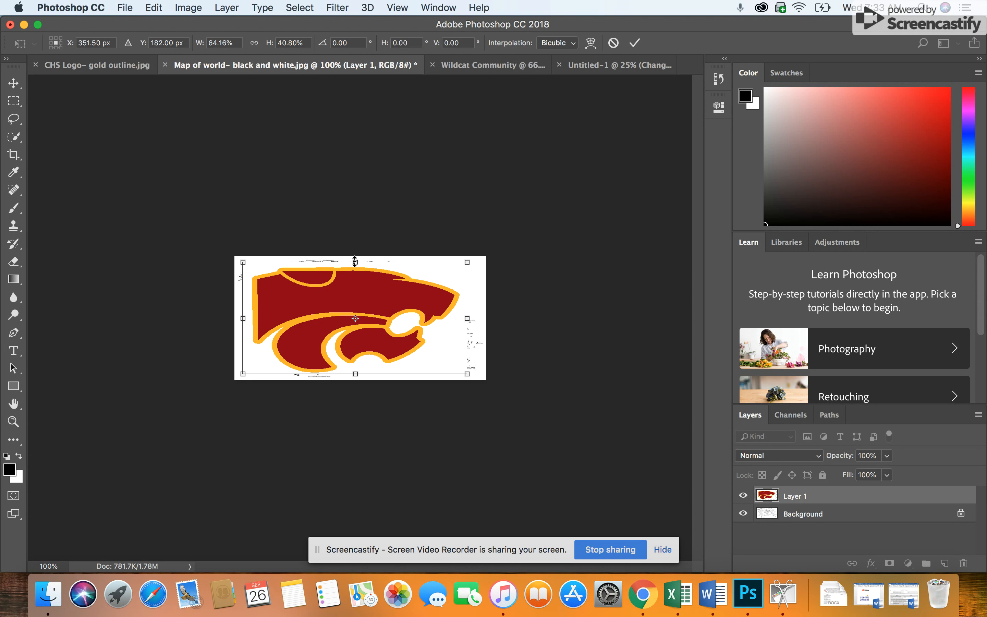
{"action": "left_click_drag", "start_coordinate": [355, 261], "coordinate": [355, 256]}
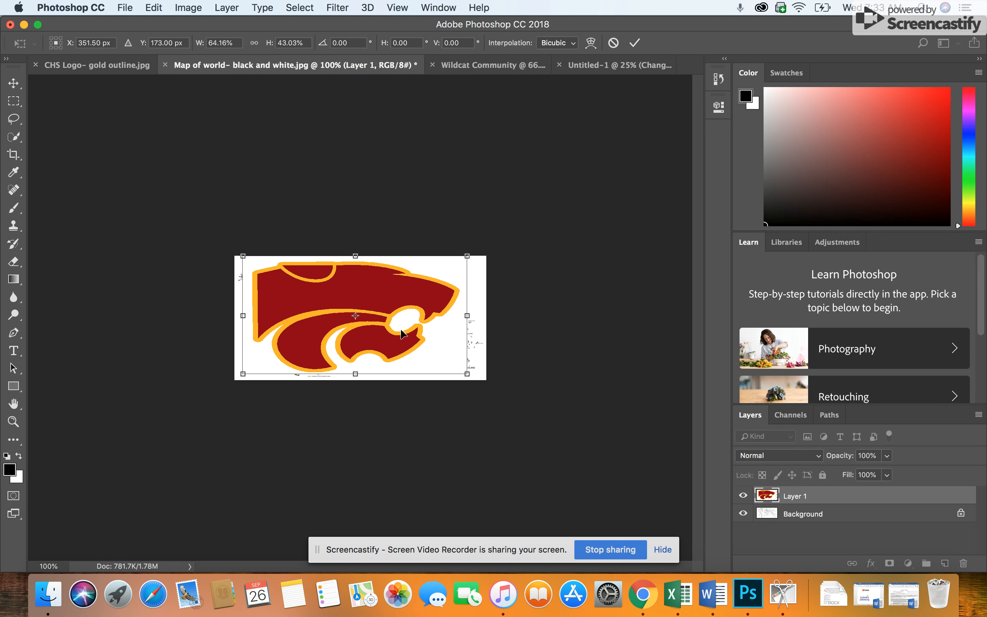
{"action": "key", "text": "Return"}
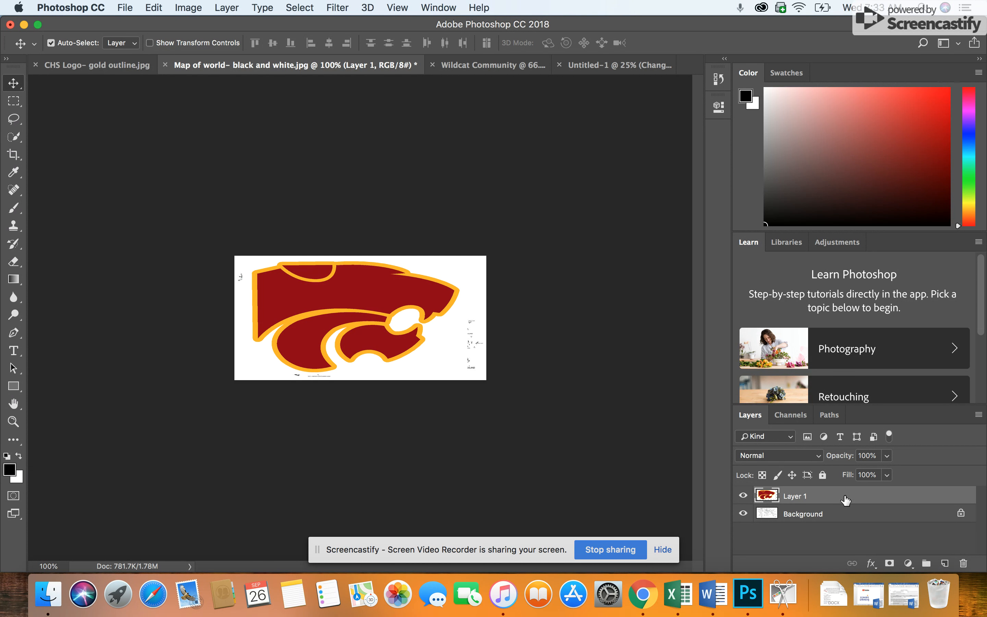
{"action": "double_click", "coordinate": [795, 496]}
{"action": "key", "text": "Return"}
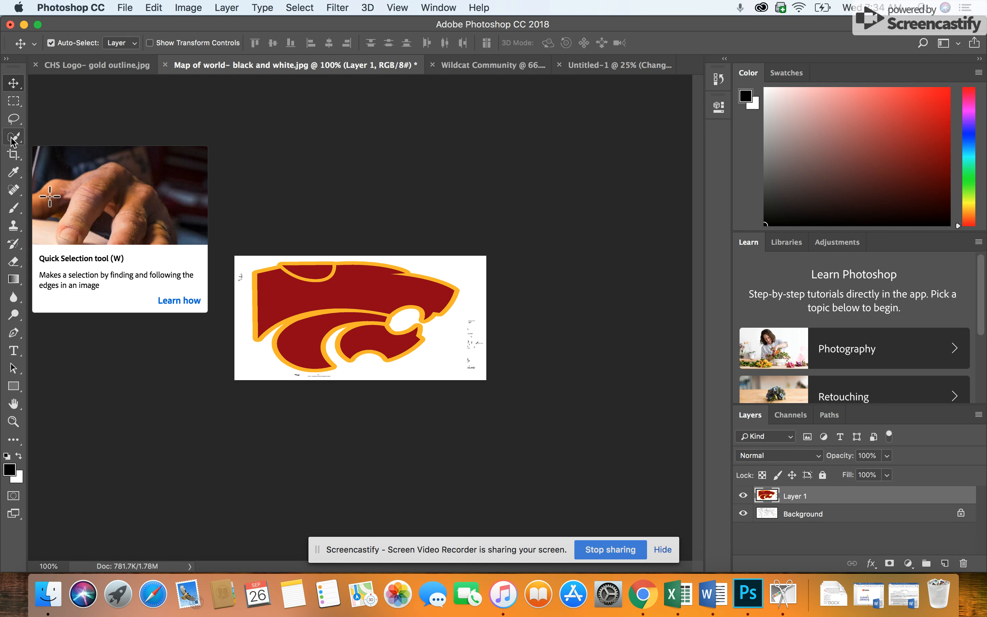
Step: Select the wildcat logo on Layer 1 with the Quick Selection tool, using a brush size of 60
{"action": "left_click", "coordinate": [14, 141]}
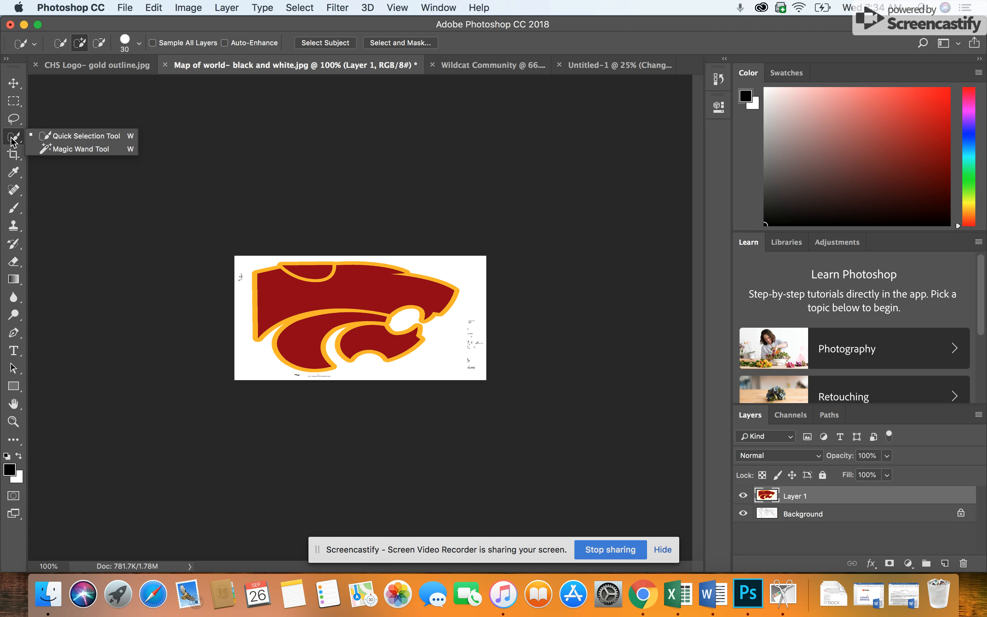
{"action": "left_click", "coordinate": [70, 138]}
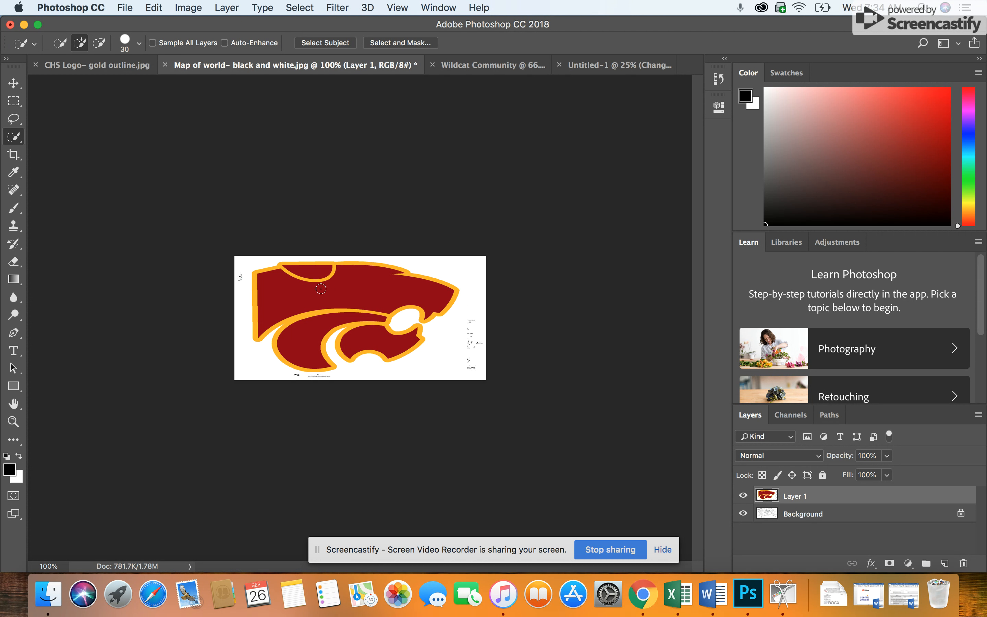
{"action": "key", "text": "bracketright"}
{"action": "key", "text": "bracketright"}
{"action": "key", "text": "bracketright"}
{"action": "key", "text": "bracketright"}
{"action": "key", "text": "bracketright"}
{"action": "key", "text": "bracketleft"}
{"action": "key", "text": "bracketleft"}
{"action": "left_click", "coordinate": [321, 288]}
{"action": "left_click", "coordinate": [315, 272]}
Step: Subtract the excess white area above the wildcat's snout from the selection
{"action": "left_click", "coordinate": [99, 43]}
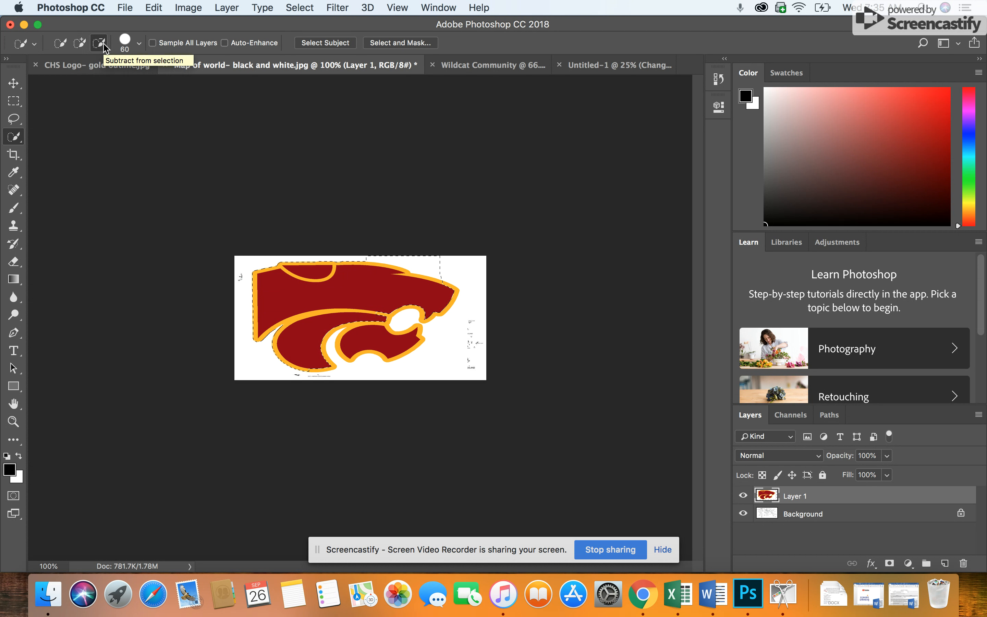
{"action": "left_click_drag", "start_coordinate": [450, 254], "coordinate": [433, 262]}
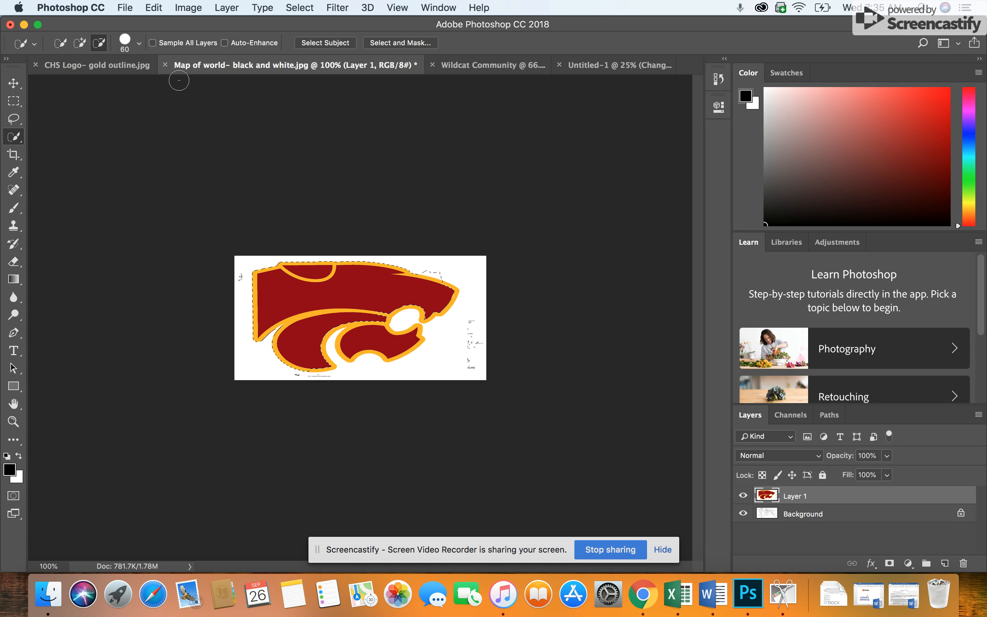
{"action": "left_click", "coordinate": [80, 42]}
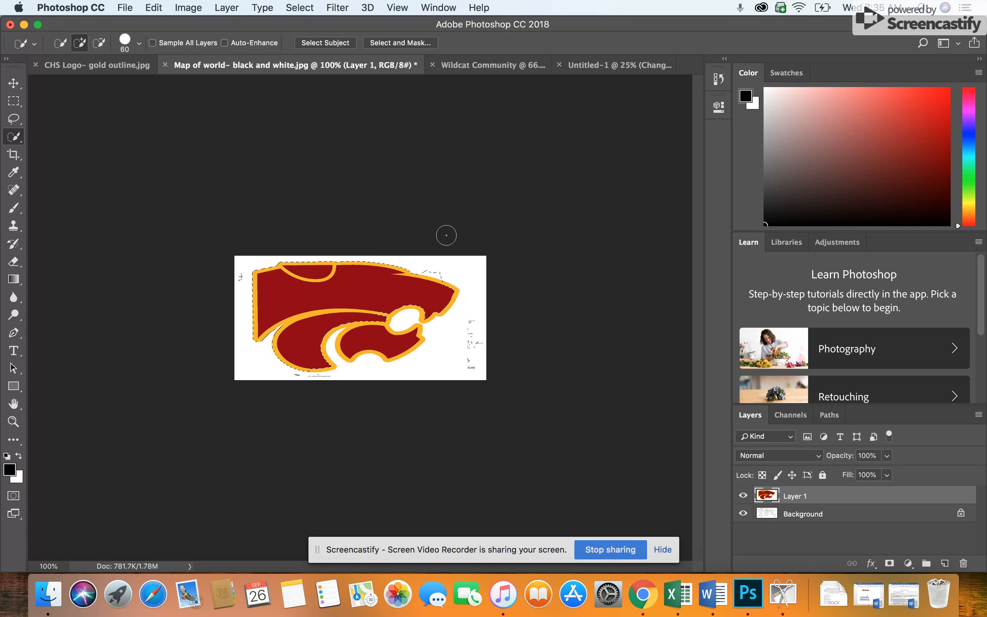
{"action": "key", "text": "alt"}
{"action": "key", "text": "alt"}
{"action": "key", "text": "alt"}
{"action": "key", "text": "alt"}
{"action": "key", "text": "alt"}
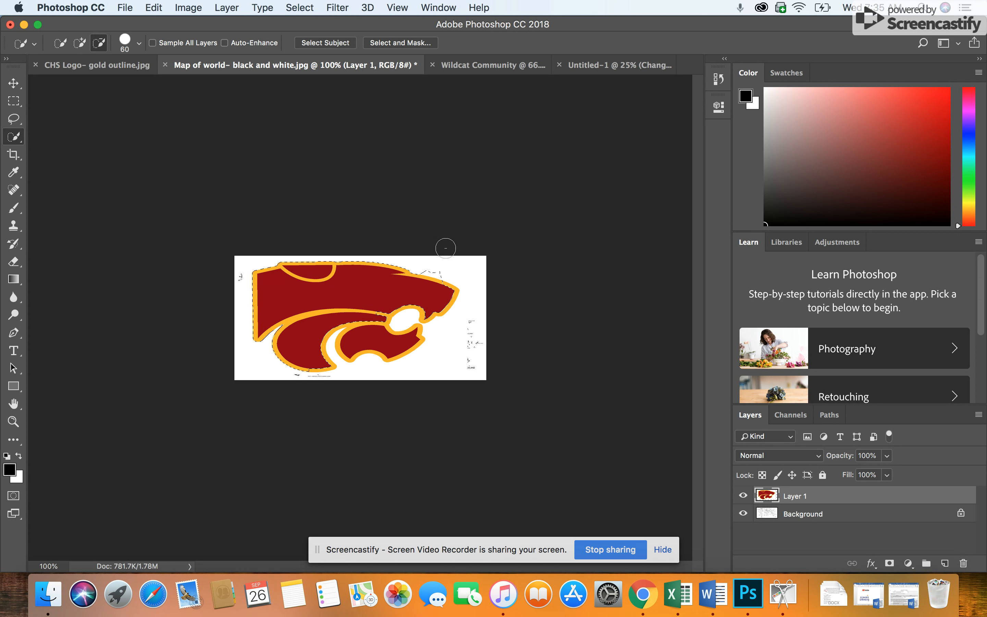
{"action": "left_click_drag", "start_coordinate": [445, 248], "coordinate": [437, 264]}
{"action": "key", "text": "alt"}
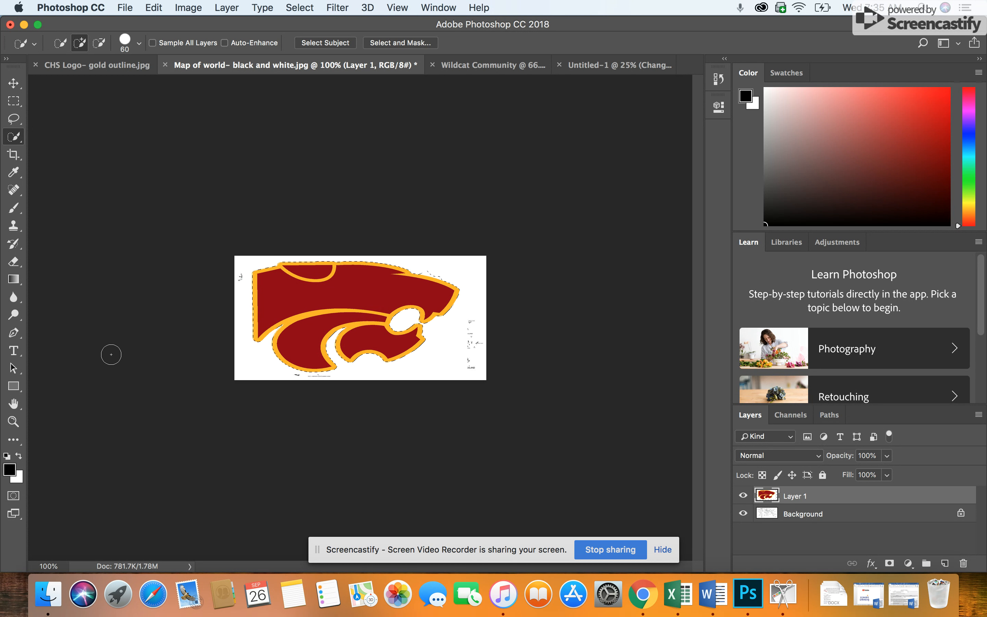
Step: Reduce the selection brush to size 20 and trim the leftover white bump above the snout so the selection follows the gold outline
{"action": "left_click", "coordinate": [14, 422]}
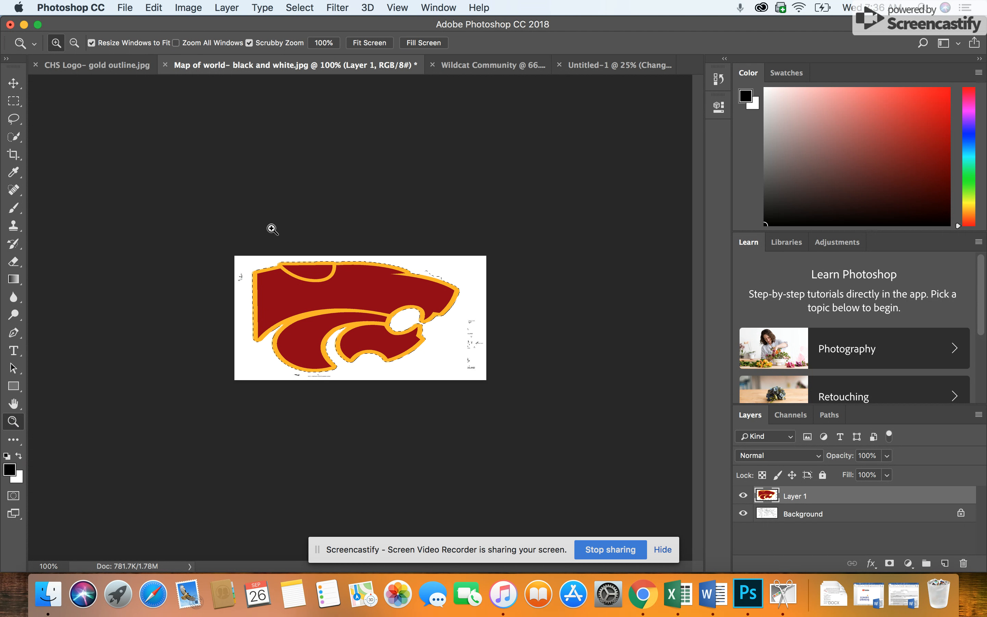
{"action": "left_click", "coordinate": [311, 292]}
{"action": "left_click", "coordinate": [312, 292]}
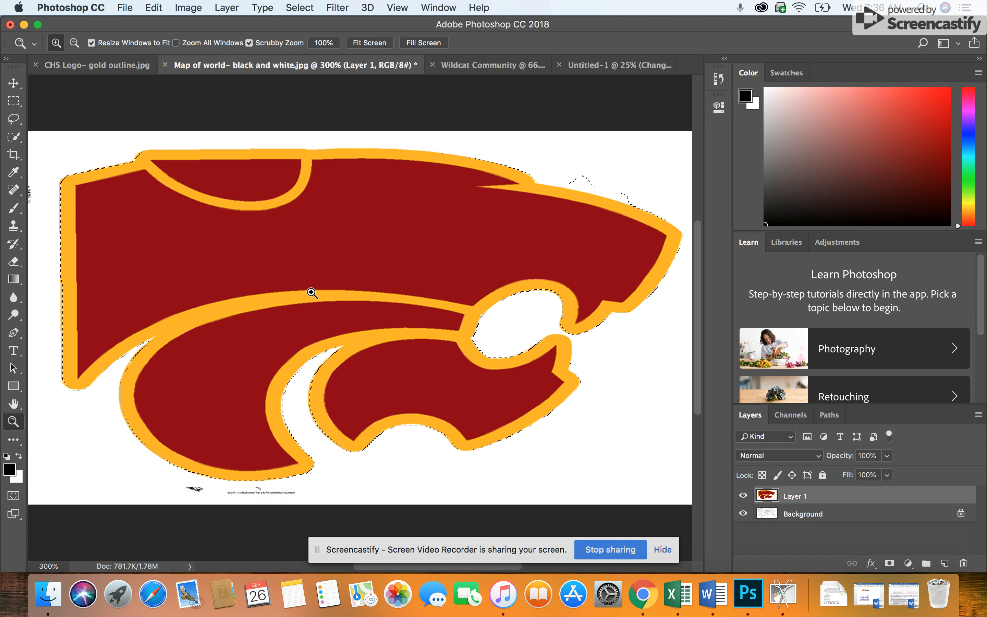
{"action": "left_click", "coordinate": [15, 139]}
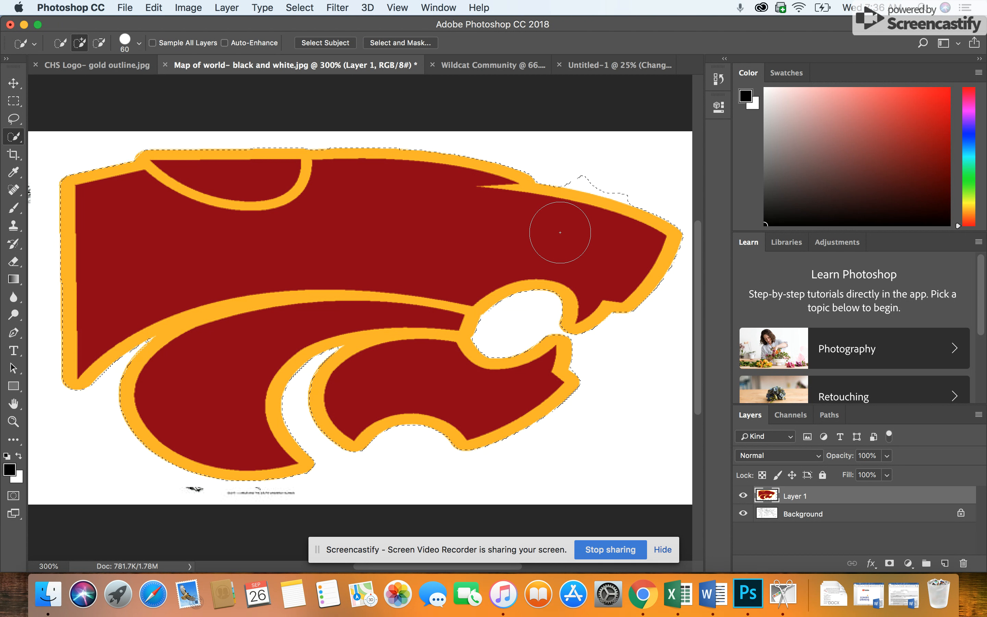
{"action": "key", "text": "bracketleft"}
{"action": "key", "text": "bracketleft"}
{"action": "key", "text": "bracketleft"}
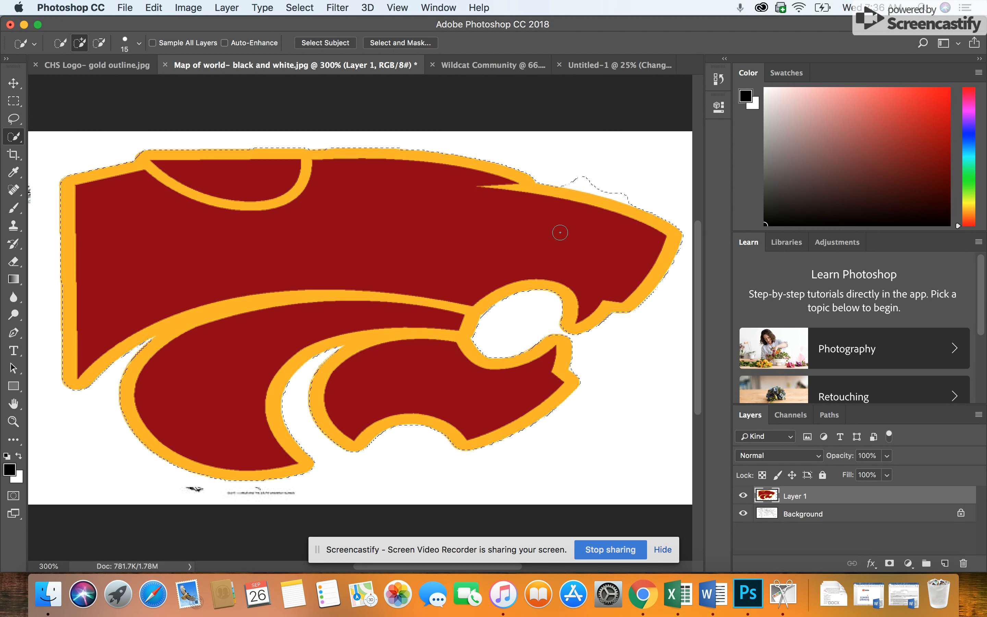
{"action": "key", "text": "bracketright"}
{"action": "key", "text": "bracketright"}
{"action": "key", "text": "bracketright"}
{"action": "key", "text": "bracketright"}
{"action": "key", "text": "bracketright"}
{"action": "key", "text": "bracketleft"}
{"action": "key", "text": "bracketleft"}
{"action": "key", "text": "bracketleft"}
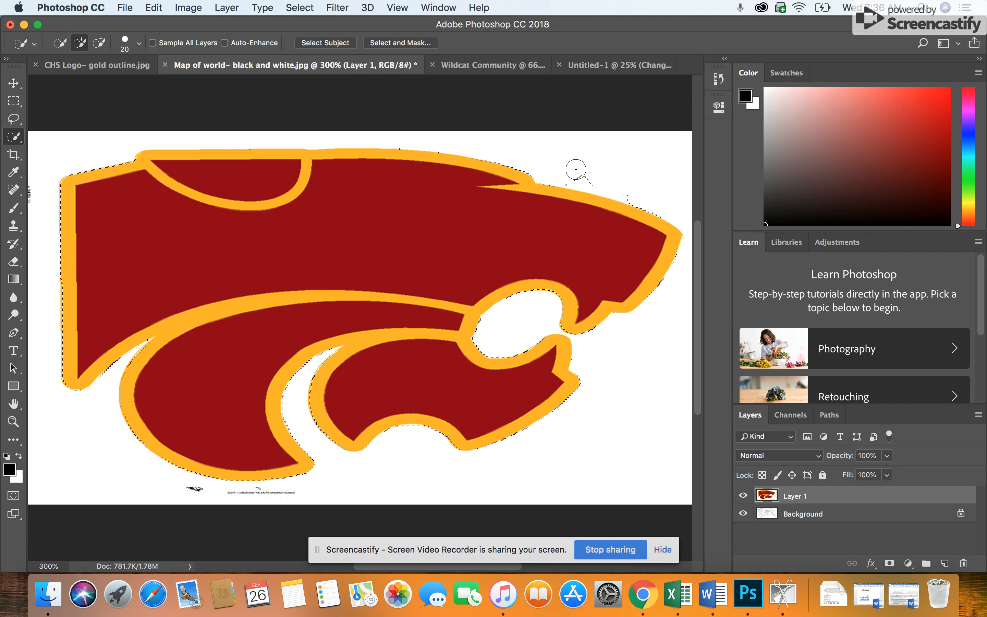
{"action": "key", "text": "alt"}
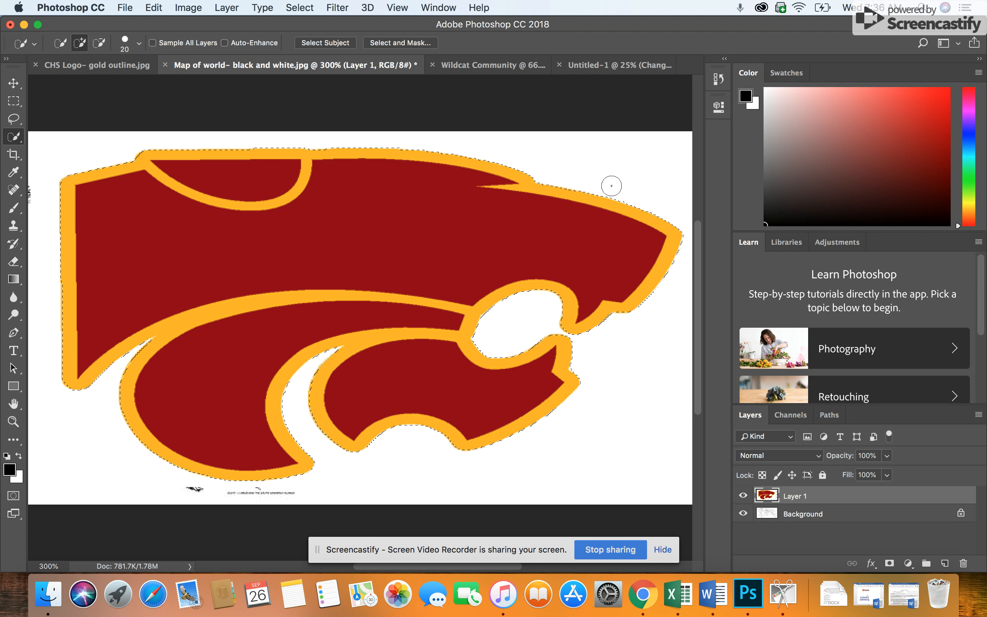
{"action": "key", "text": "alt"}
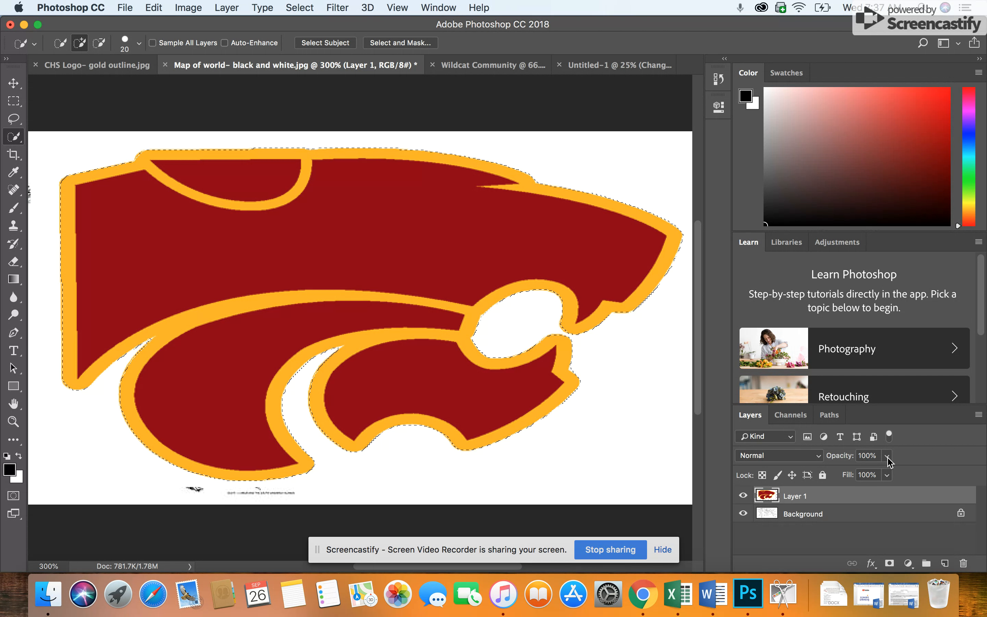
Step: Set the opacity of the wildcat logo's layer to 56% in its blending options so the world map shows through
{"action": "double_click", "coordinate": [858, 499]}
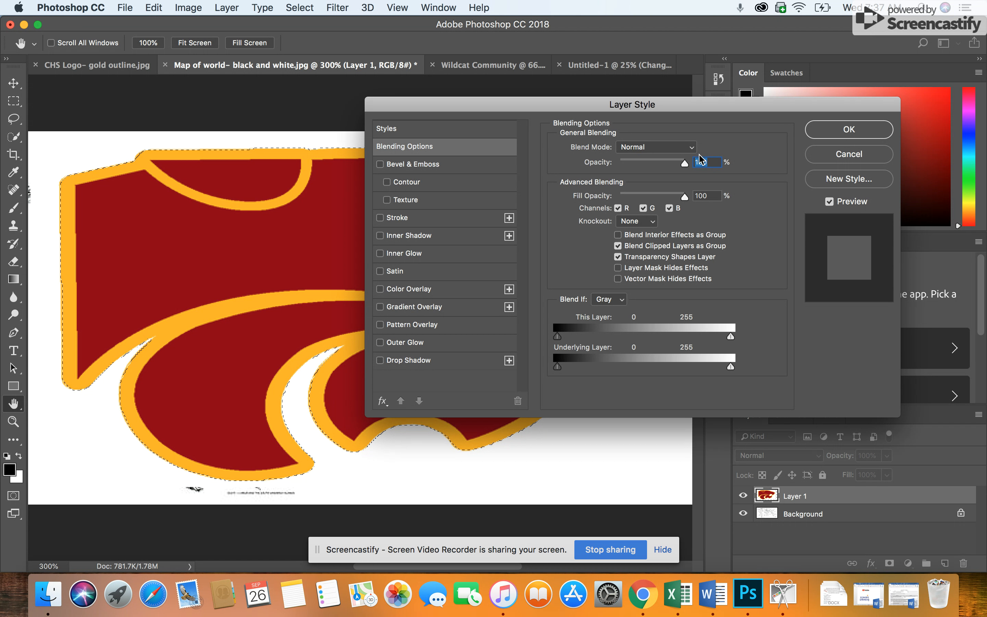
{"action": "left_click_drag", "start_coordinate": [685, 165], "coordinate": [656, 169]}
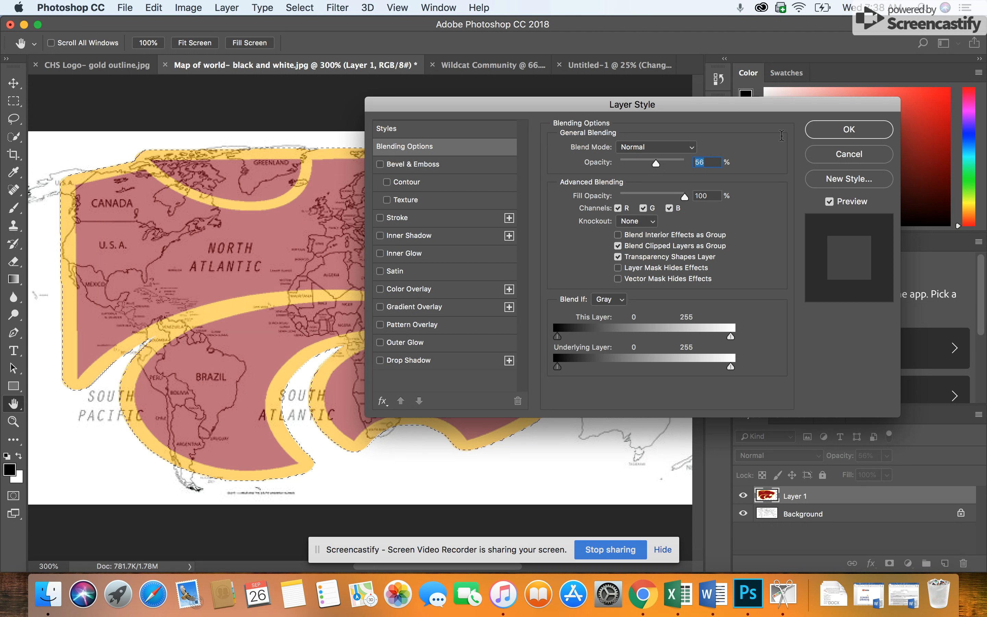
{"action": "left_click", "coordinate": [828, 137]}
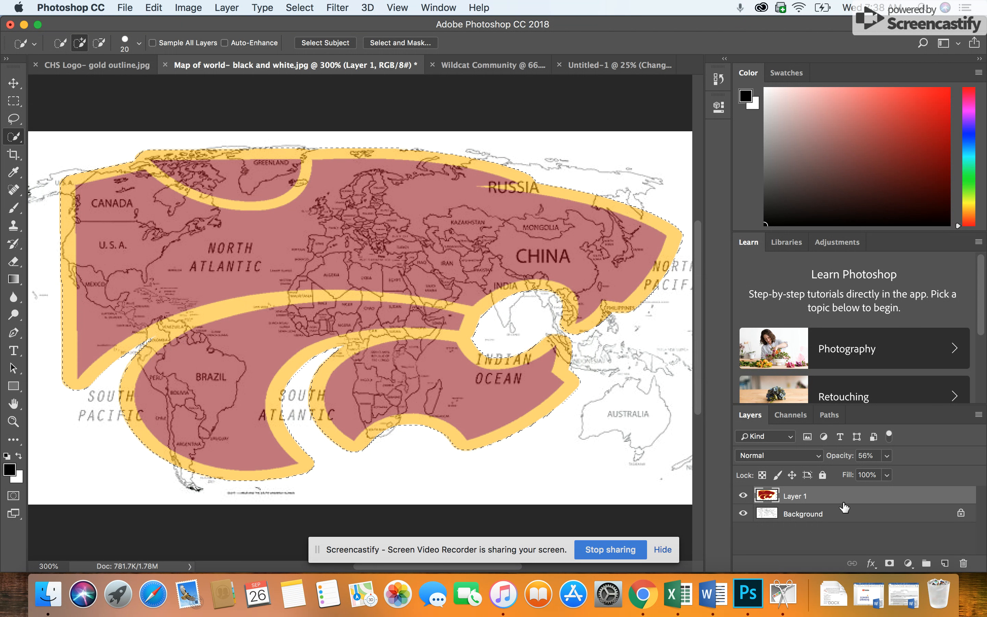
Step: Merge the visible logo and map layers, and move the selected wildcat-shaped artwork into the Wildcat Community document
{"action": "right_click", "coordinate": [860, 514]}
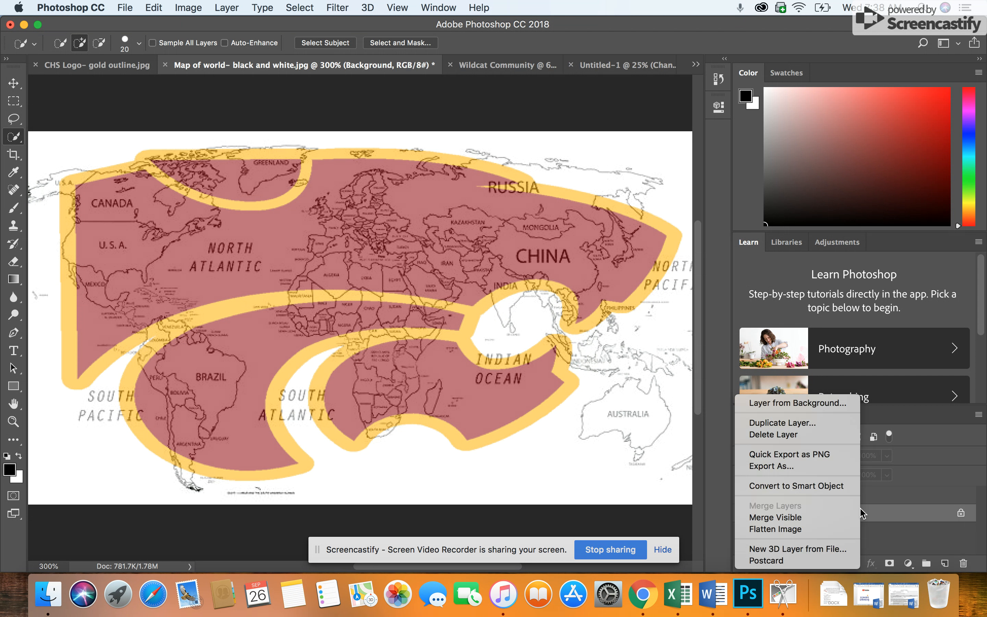
{"action": "left_click", "coordinate": [809, 516]}
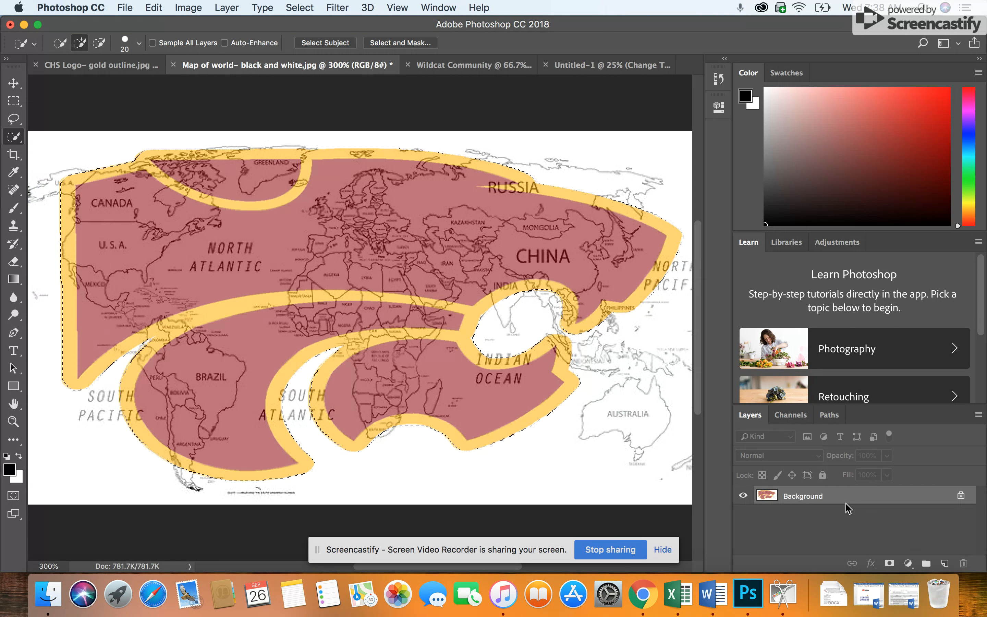
{"action": "left_click", "coordinate": [13, 84]}
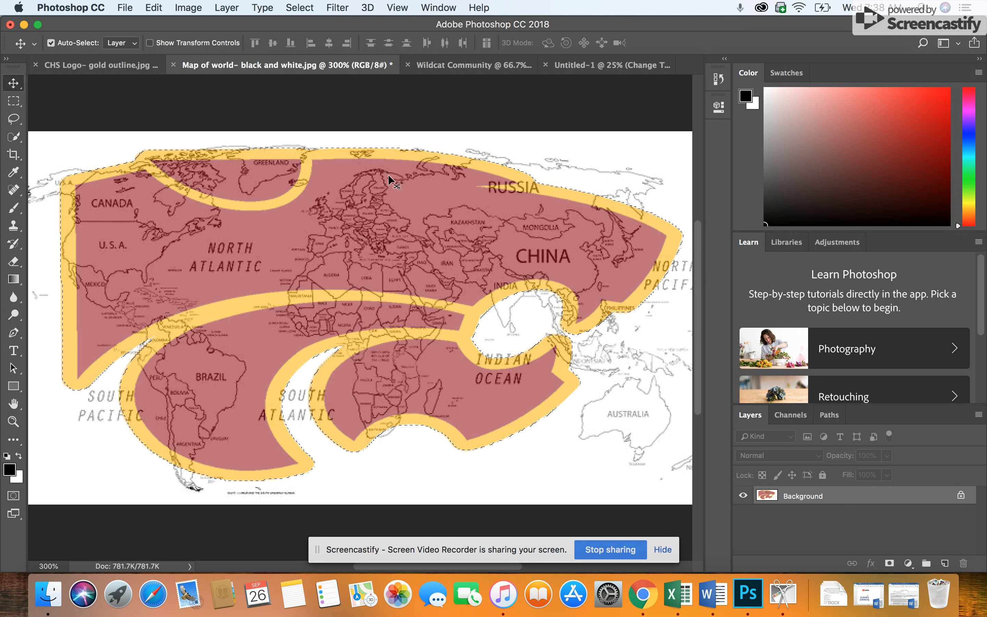
{"action": "left_click_drag", "start_coordinate": [389, 171], "coordinate": [324, 288]}
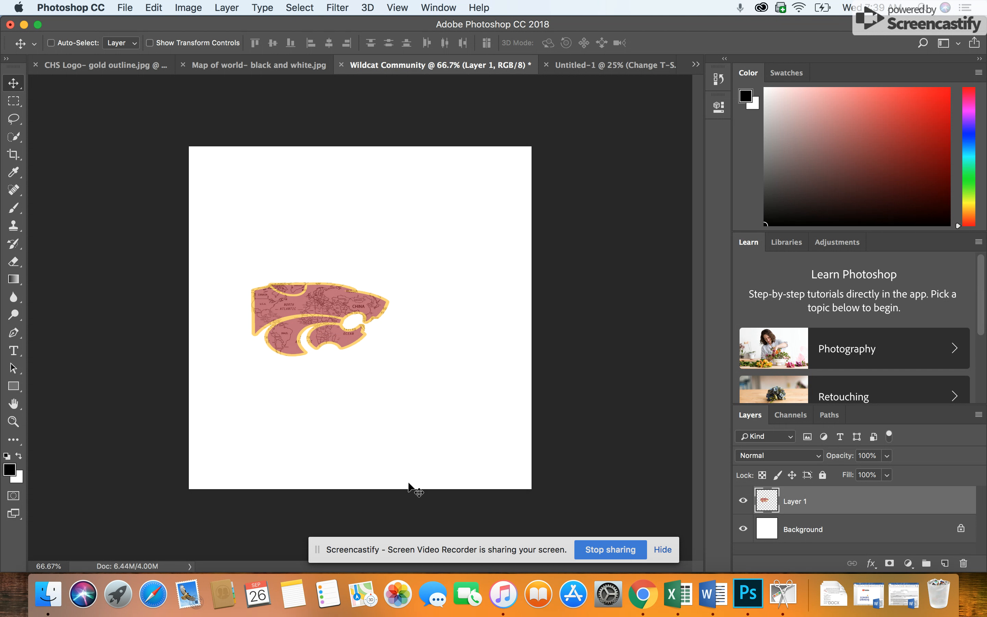
Step: Scale the wildcat map artwork to about 216% width and 273% height so it fills most of the canvas width
{"action": "key", "text": "super+t"}
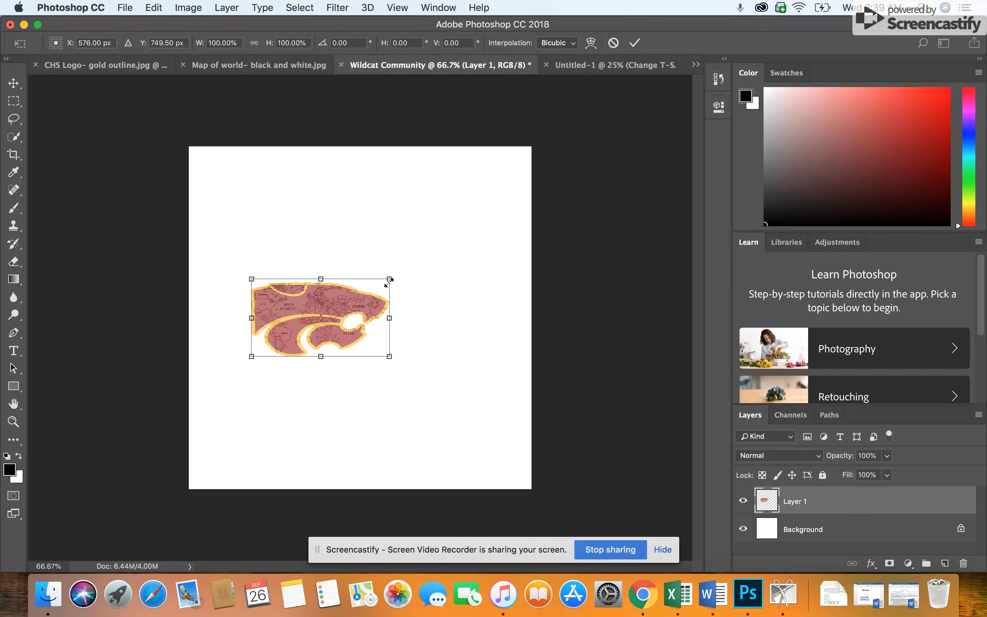
{"action": "left_click_drag", "start_coordinate": [390, 279], "coordinate": [472, 216]}
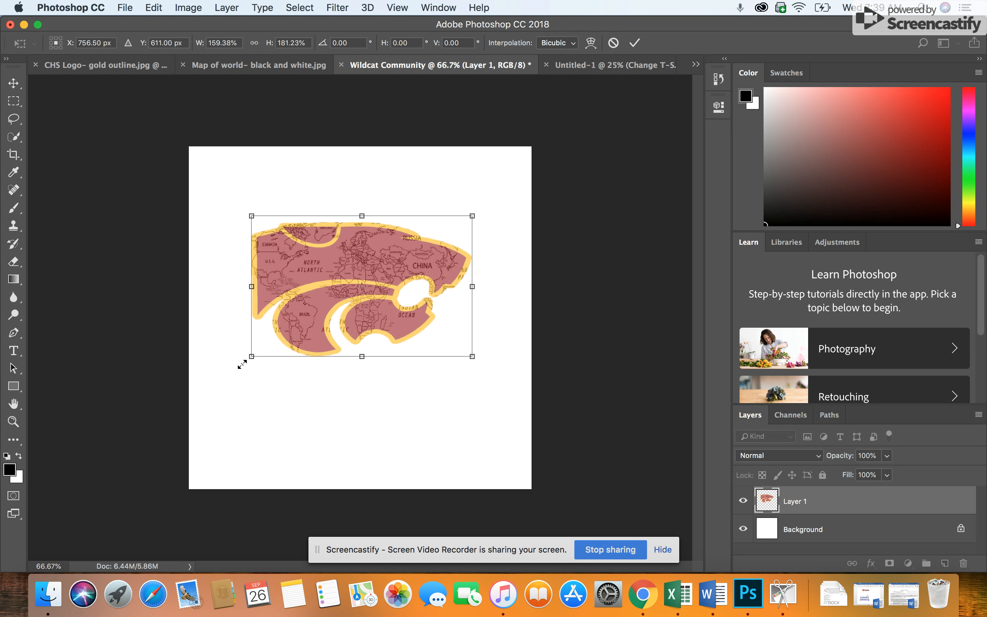
{"action": "left_click_drag", "start_coordinate": [242, 359], "coordinate": [212, 399]}
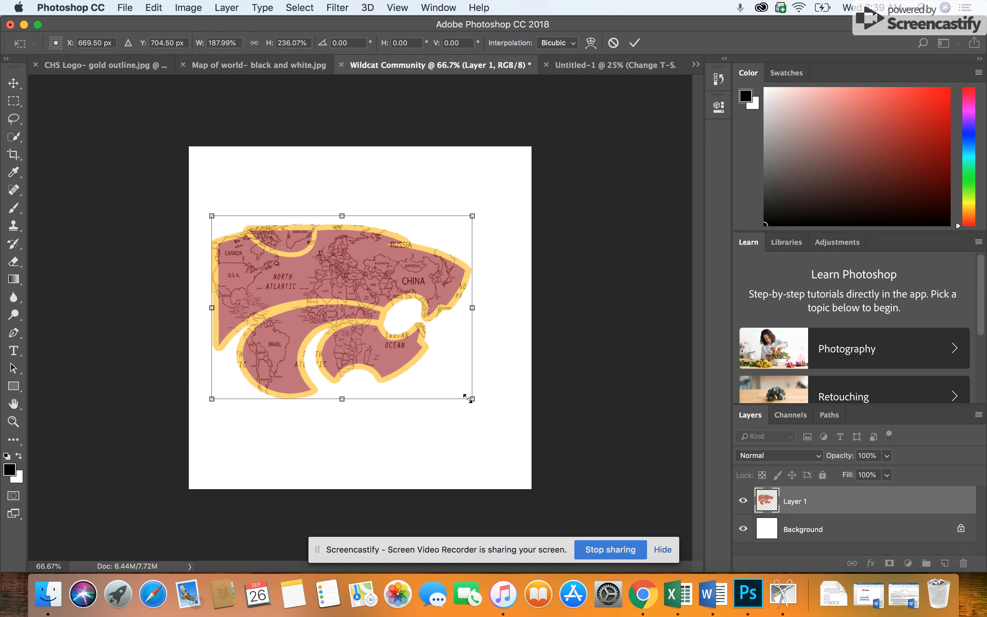
{"action": "left_click_drag", "start_coordinate": [472, 399], "coordinate": [508, 427]}
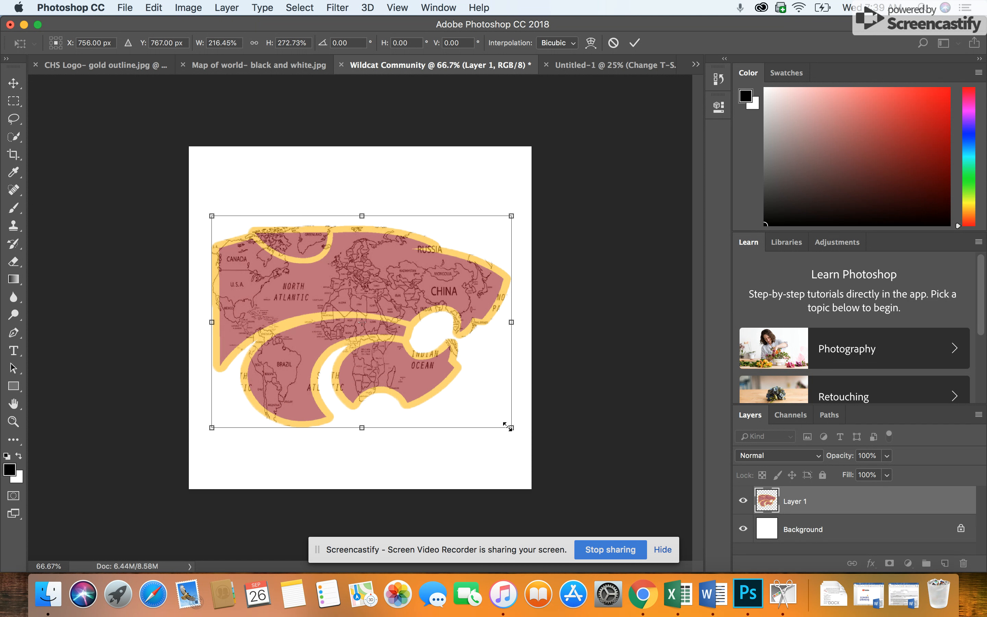
{"action": "key", "text": "Return"}
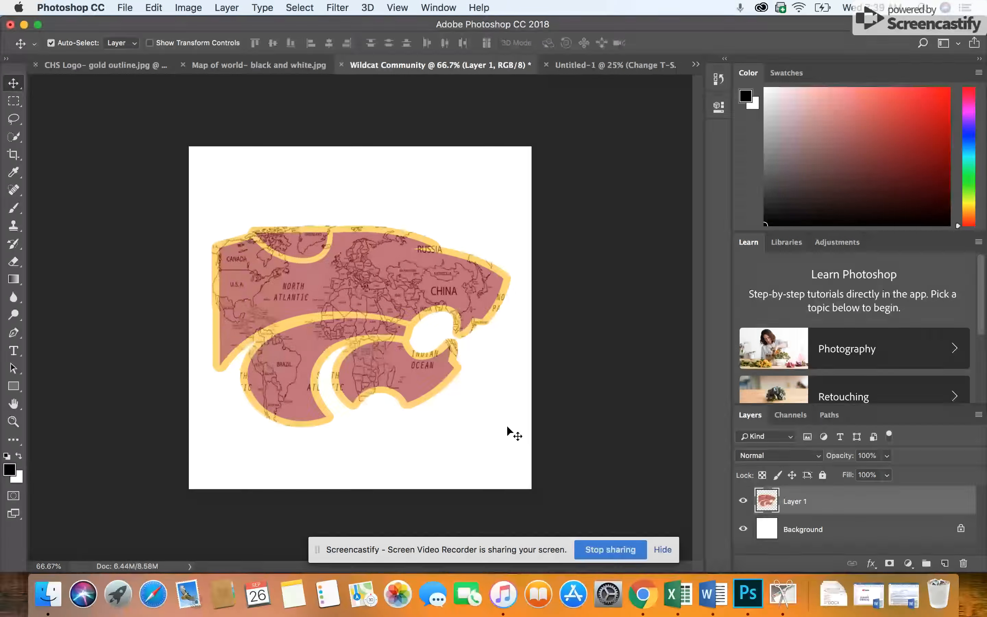